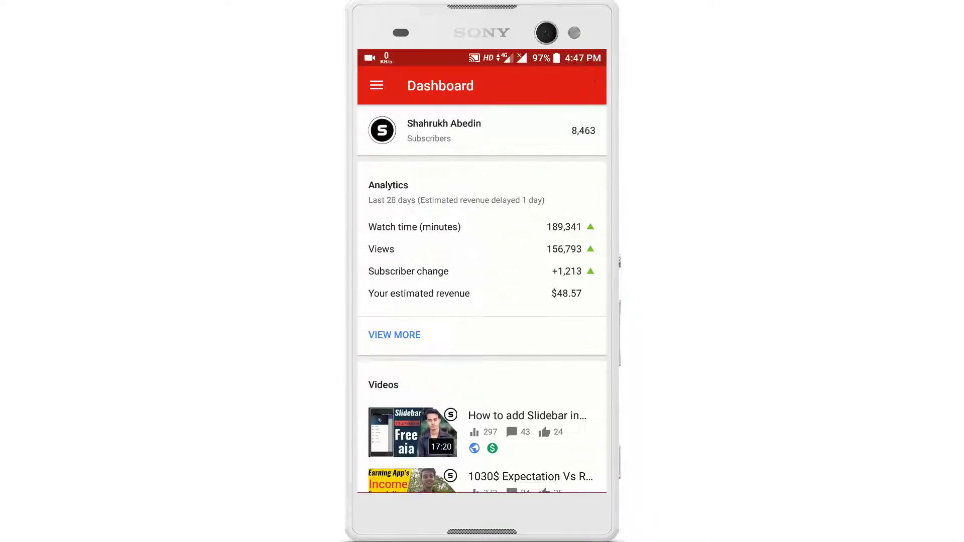
Swipe the YouTube Studio navigation drawer open and closed, revealing the dashboard
{"action": "left_click_drag", "start_coordinate": [359, 281], "coordinate": [477, 281]}
{"action": "left_click_drag", "start_coordinate": [502, 321], "coordinate": [365, 320]}
{"action": "mouse_move", "coordinate": [363, 283]}
{"action": "left_mouse_down"}
{"action": "mouse_move", "coordinate": [527, 286]}
{"action": "mouse_move", "coordinate": [569, 307]}
{"action": "mouse_move", "coordinate": [419, 355]}
{"action": "left_mouse_up"}
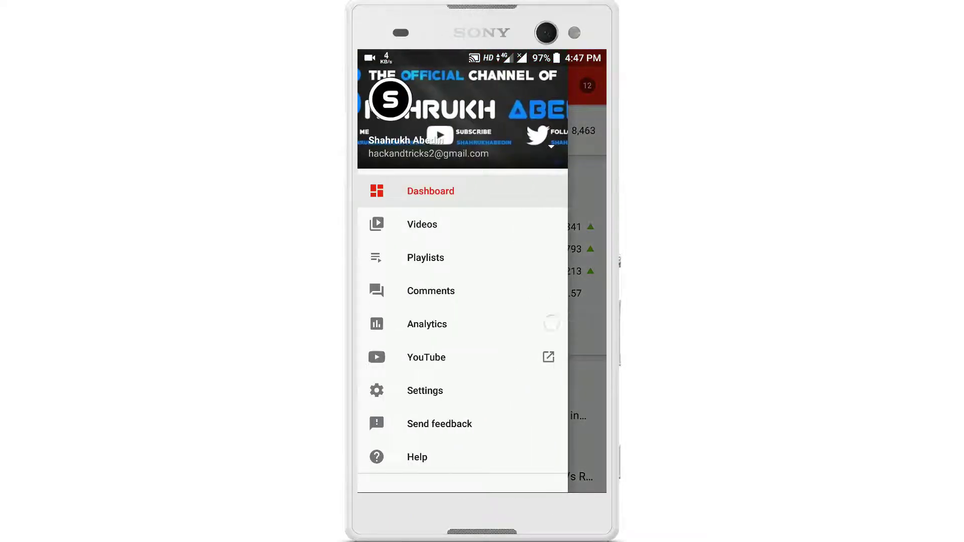
{"action": "mouse_move", "coordinate": [551, 324]}
{"action": "left_mouse_down"}
{"action": "mouse_move", "coordinate": [448, 348]}
{"action": "mouse_move", "coordinate": [533, 336]}
{"action": "mouse_move", "coordinate": [382, 331]}
{"action": "left_mouse_up"}
Reopen and close the drawer again, leave it open, and bring up recent apps
{"action": "mouse_move", "coordinate": [360, 296]}
{"action": "left_mouse_down"}
{"action": "mouse_move", "coordinate": [527, 297]}
{"action": "mouse_move", "coordinate": [600, 326]}
{"action": "left_mouse_up"}
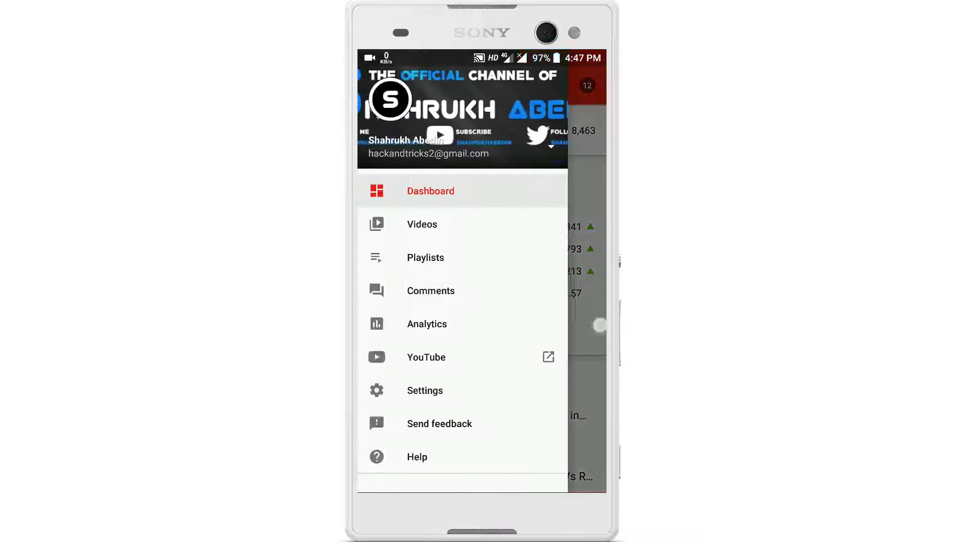
{"action": "left_click", "coordinate": [599, 325]}
{"action": "mouse_move", "coordinate": [383, 316]}
{"action": "left_mouse_down"}
{"action": "mouse_move", "coordinate": [570, 301]}
{"action": "mouse_move", "coordinate": [467, 333]}
{"action": "mouse_move", "coordinate": [371, 331]}
{"action": "mouse_move", "coordinate": [552, 312]}
{"action": "left_mouse_up"}
{"action": "mouse_move", "coordinate": [527, 351]}
{"action": "left_mouse_down"}
{"action": "mouse_move", "coordinate": [376, 358]}
{"action": "mouse_move", "coordinate": [552, 351]}
{"action": "left_mouse_up"}
{"action": "key", "text": "alt+Tab"}
Switch to AdSense and slide its side menu open and partly closed
{"action": "left_click", "coordinate": [485, 278]}
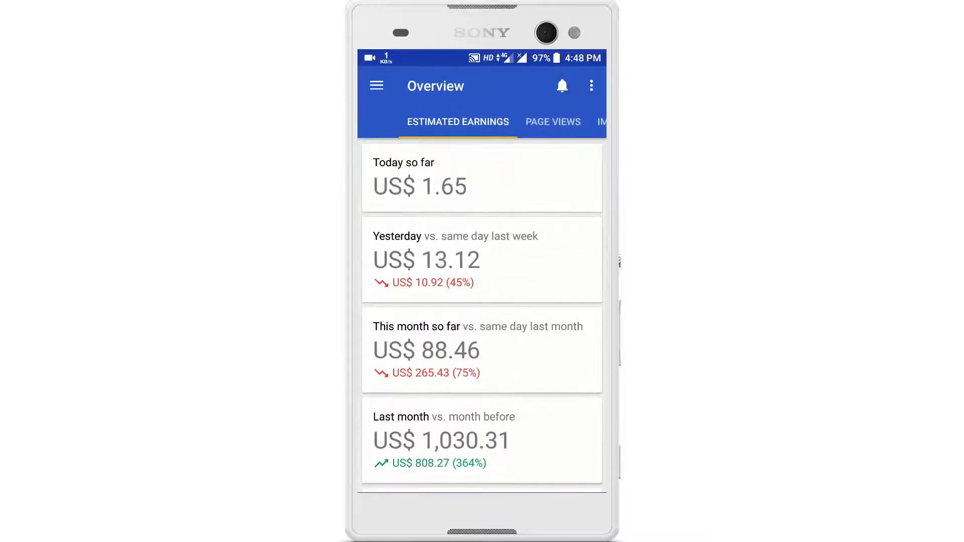
{"action": "left_click_drag", "start_coordinate": [371, 305], "coordinate": [552, 305]}
{"action": "mouse_move", "coordinate": [527, 336]}
{"action": "left_mouse_down"}
{"action": "mouse_move", "coordinate": [437, 337]}
{"action": "mouse_move", "coordinate": [554, 327]}
{"action": "left_mouse_up"}
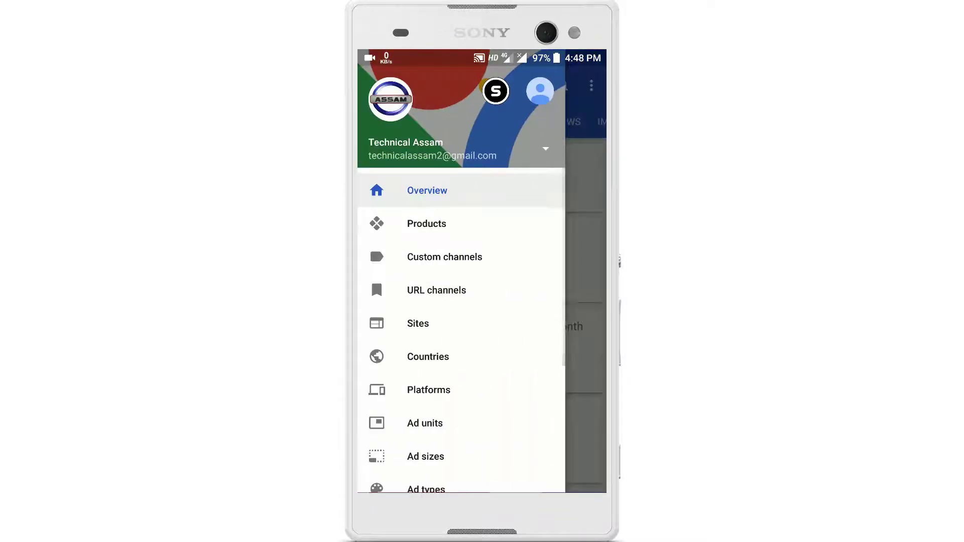
{"action": "left_click_drag", "start_coordinate": [452, 427], "coordinate": [452, 191]}
Close the AdSense menu and launch the Slidebar demo app from recent apps
{"action": "mouse_move", "coordinate": [532, 327]}
{"action": "left_mouse_down"}
{"action": "mouse_move", "coordinate": [381, 326]}
{"action": "mouse_move", "coordinate": [583, 309]}
{"action": "mouse_move", "coordinate": [381, 334]}
{"action": "left_mouse_up"}
{"action": "left_click_drag", "start_coordinate": [479, 186], "coordinate": [479, 344]}
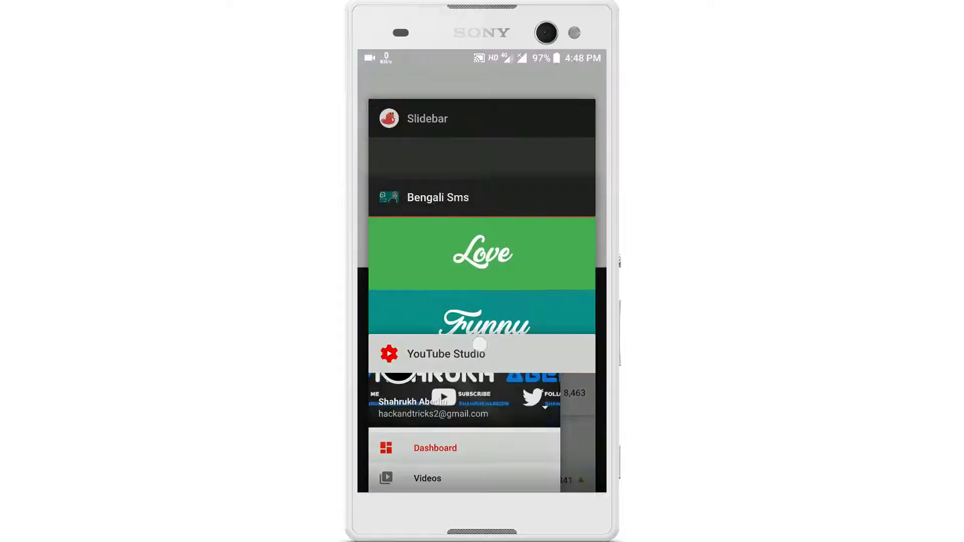
{"action": "left_click", "coordinate": [496, 146]}
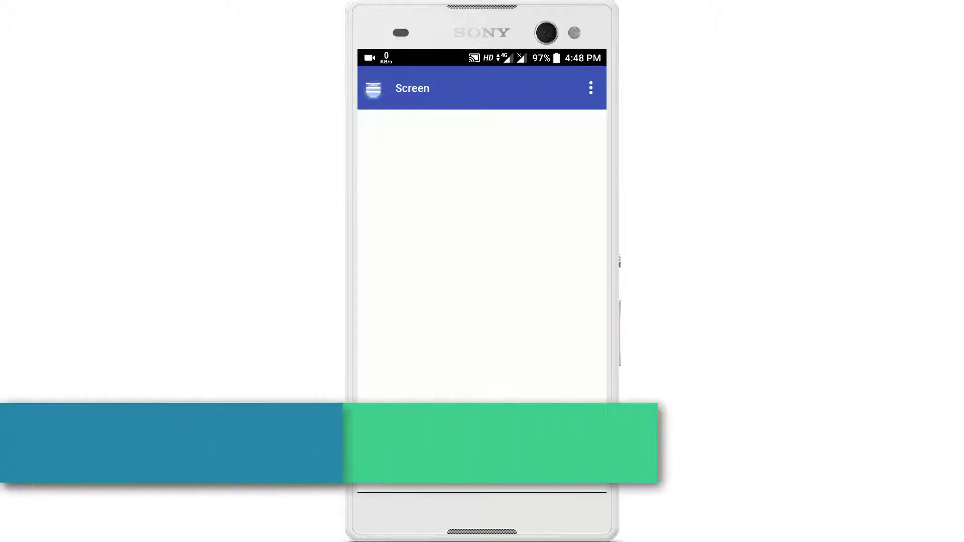
Open and close the Slidebar hamburger drawer twice, then show the recent apps
{"action": "left_click", "coordinate": [377, 84]}
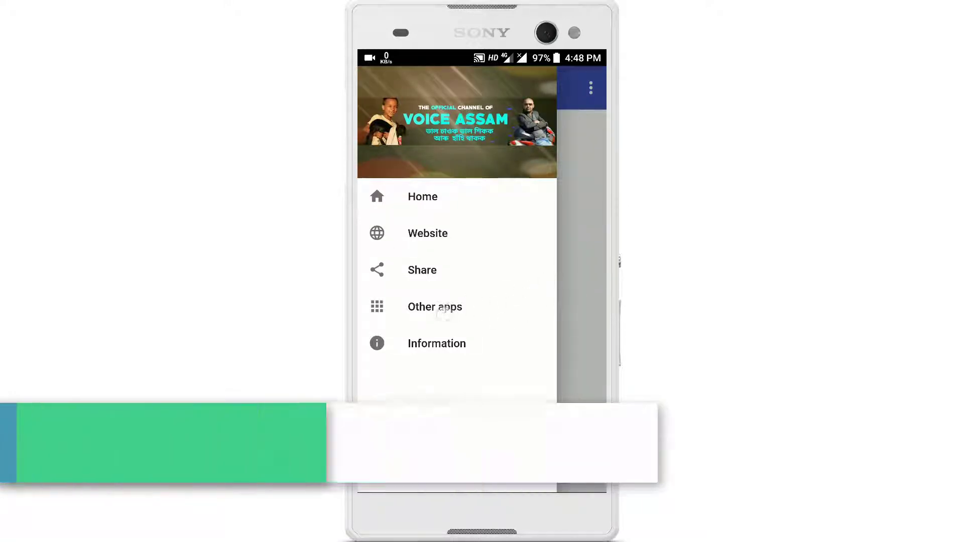
{"action": "left_click", "coordinate": [581, 282]}
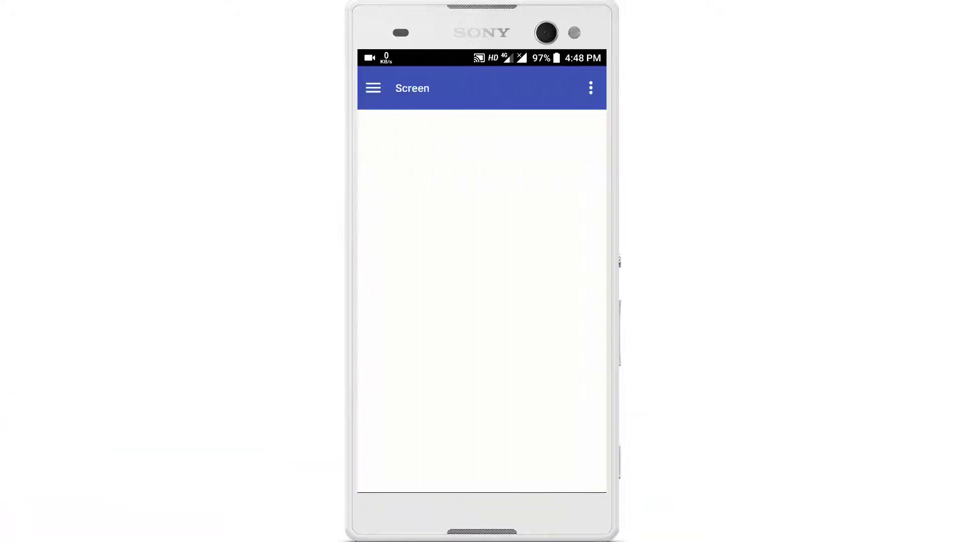
{"action": "left_click", "coordinate": [373, 87]}
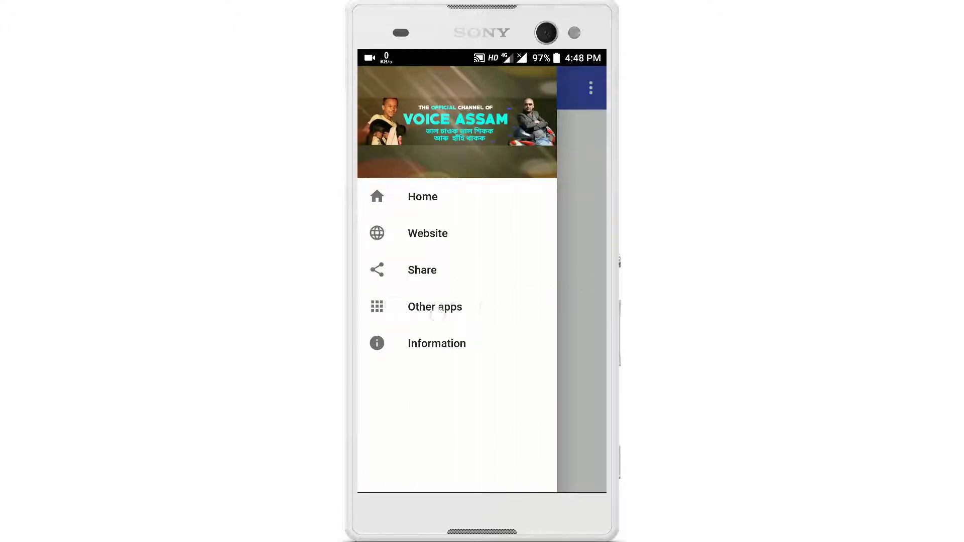
{"action": "left_click", "coordinate": [435, 308]}
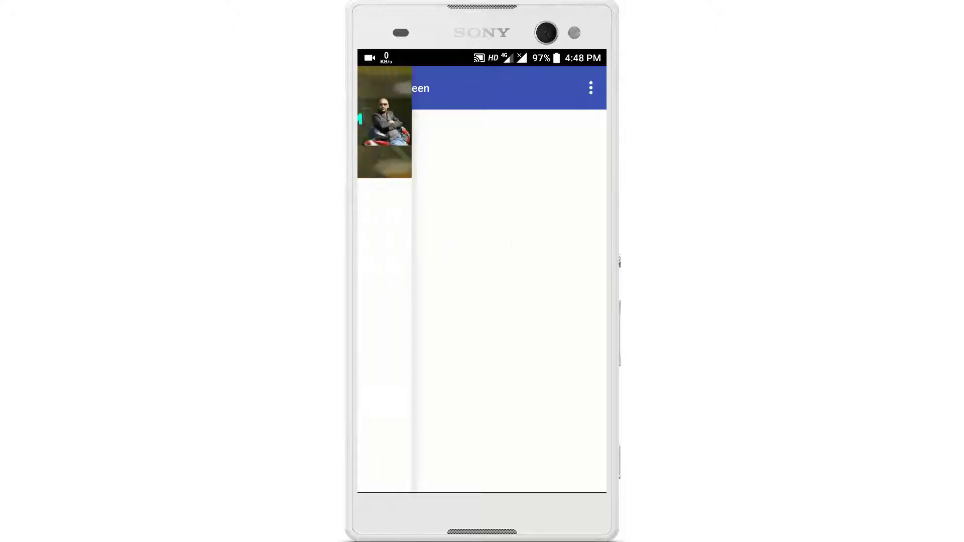
{"action": "key", "text": "alt+Tab"}
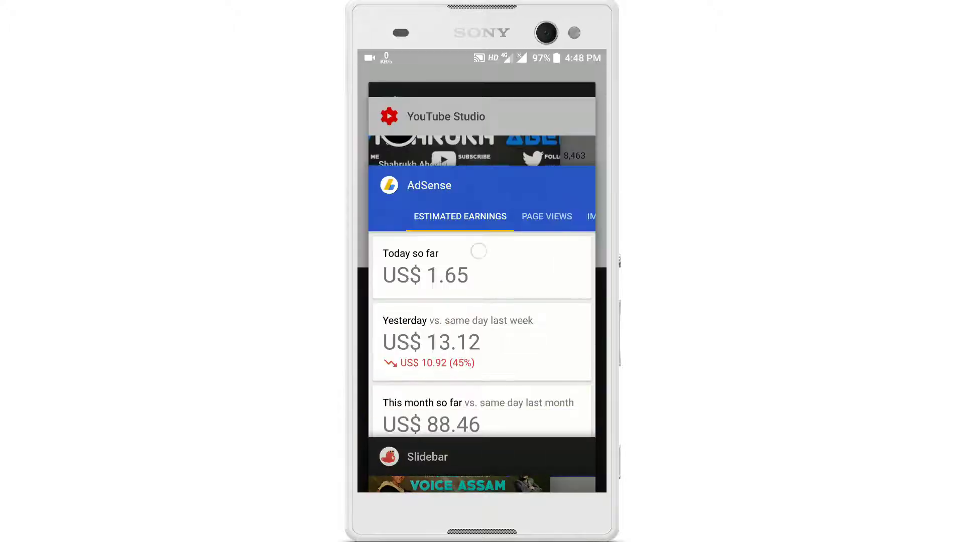
Return to AdSense and slide its navigation drawer open, closed, then partly open
{"action": "left_click", "coordinate": [478, 251]}
{"action": "left_click_drag", "start_coordinate": [371, 280], "coordinate": [519, 310]}
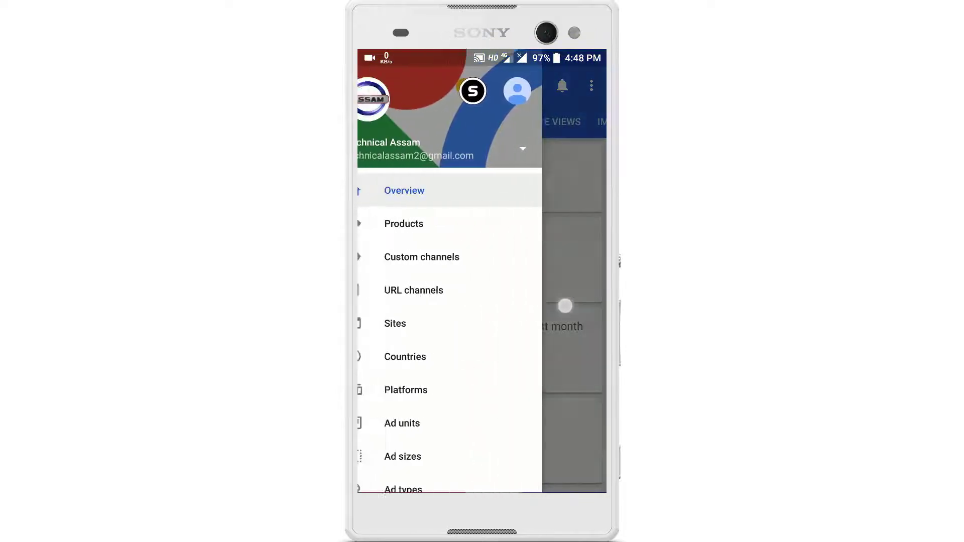
{"action": "left_click_drag", "start_coordinate": [520, 310], "coordinate": [382, 340]}
{"action": "mouse_move", "coordinate": [385, 300]}
{"action": "left_mouse_down"}
{"action": "mouse_move", "coordinate": [576, 290]}
{"action": "mouse_move", "coordinate": [437, 318]}
{"action": "mouse_move", "coordinate": [570, 304]}
{"action": "mouse_move", "coordinate": [463, 325]}
{"action": "mouse_move", "coordinate": [598, 311]}
{"action": "mouse_move", "coordinate": [391, 321]}
{"action": "left_mouse_up"}
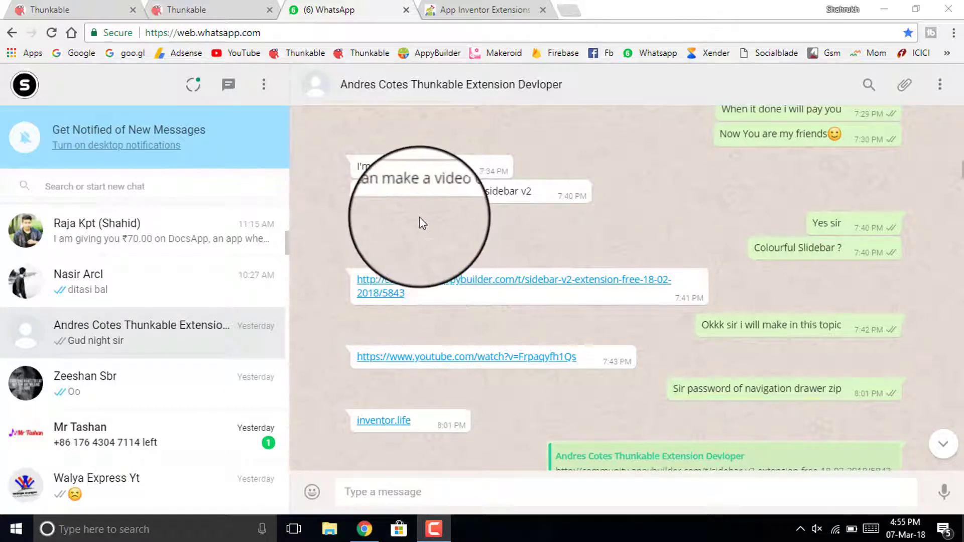
Alternate between the WhatsApp chat and App Inventor Extensions tabs, scrolling to the developer's ActionBar-to-CSV list
{"action": "left_click", "coordinate": [465, 10]}
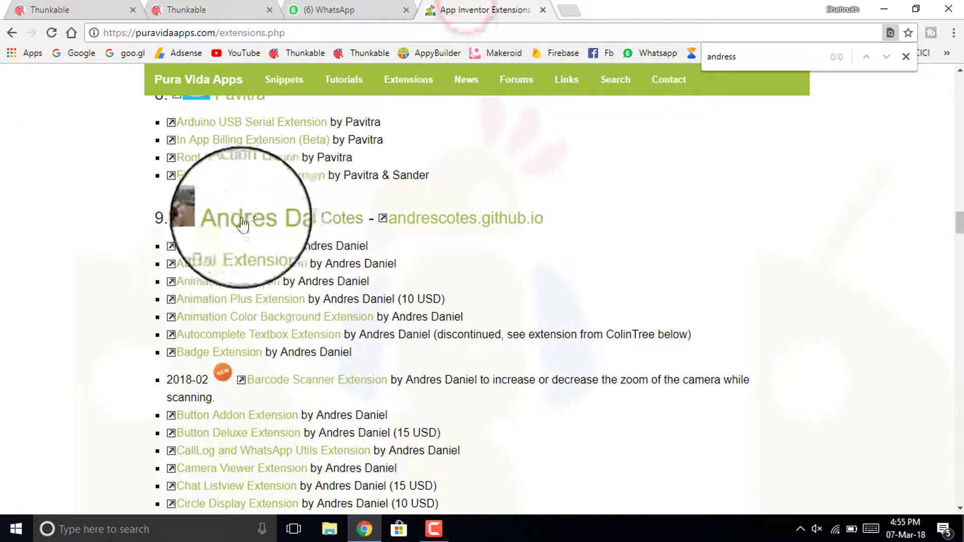
{"action": "left_click", "coordinate": [329, 10]}
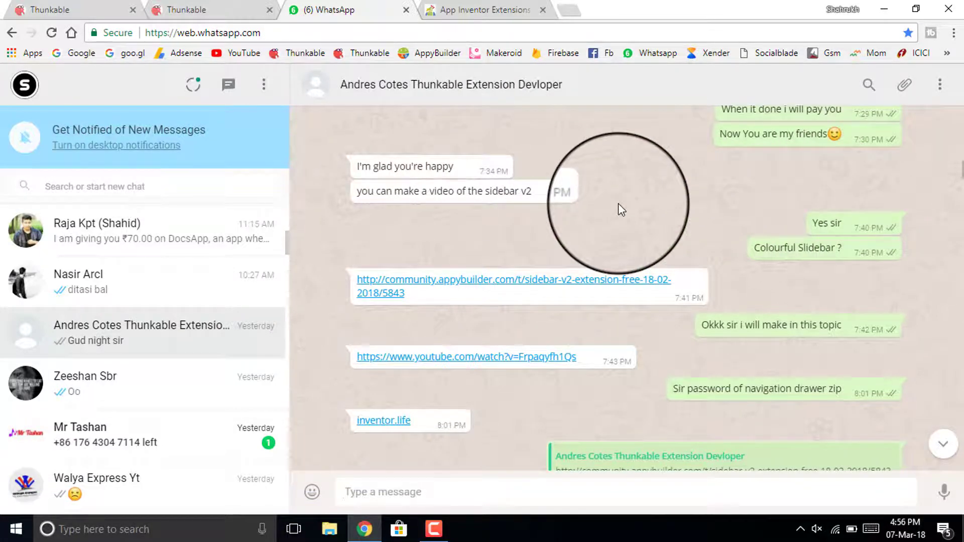
{"action": "left_click", "coordinate": [479, 13]}
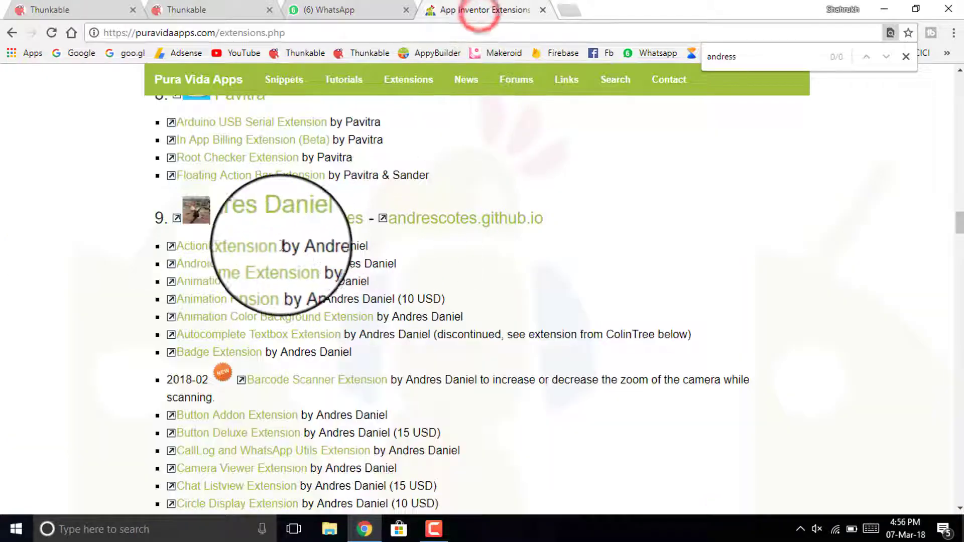
{"action": "scroll", "coordinate": [282, 246], "scroll_direction": "down", "scroll_amount": 2}
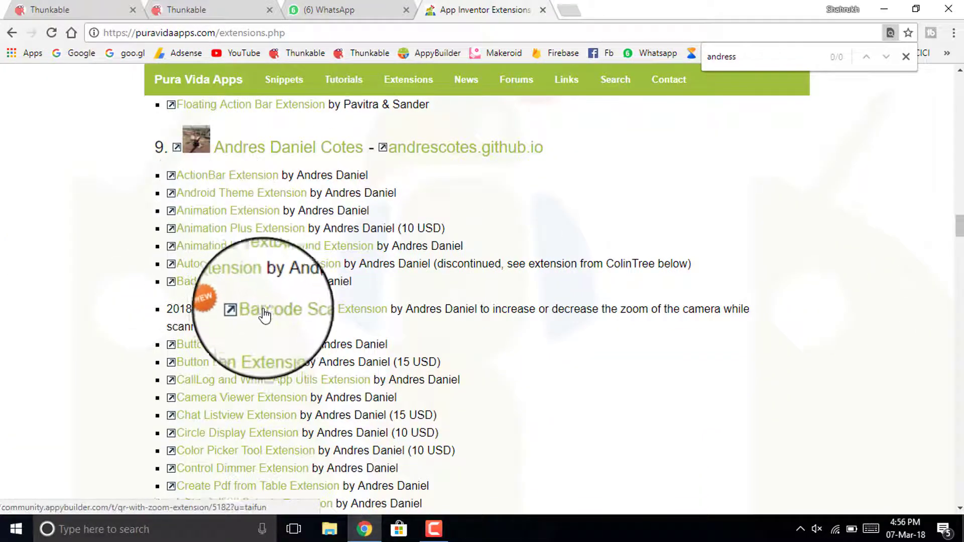
{"action": "scroll", "coordinate": [264, 315], "scroll_direction": "down", "scroll_amount": 1}
{"action": "scroll", "coordinate": [231, 258], "scroll_direction": "up", "scroll_amount": 1}
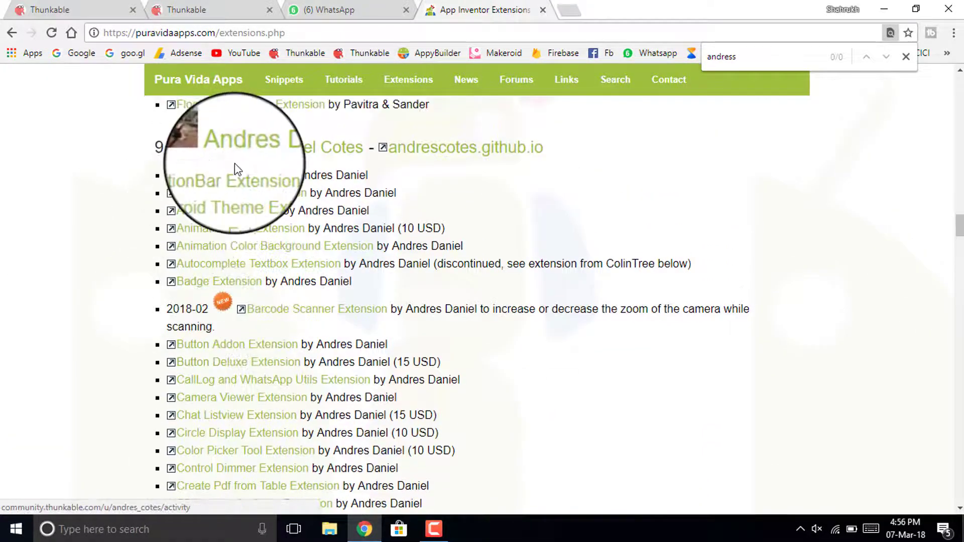
{"action": "left_click", "coordinate": [326, 10]}
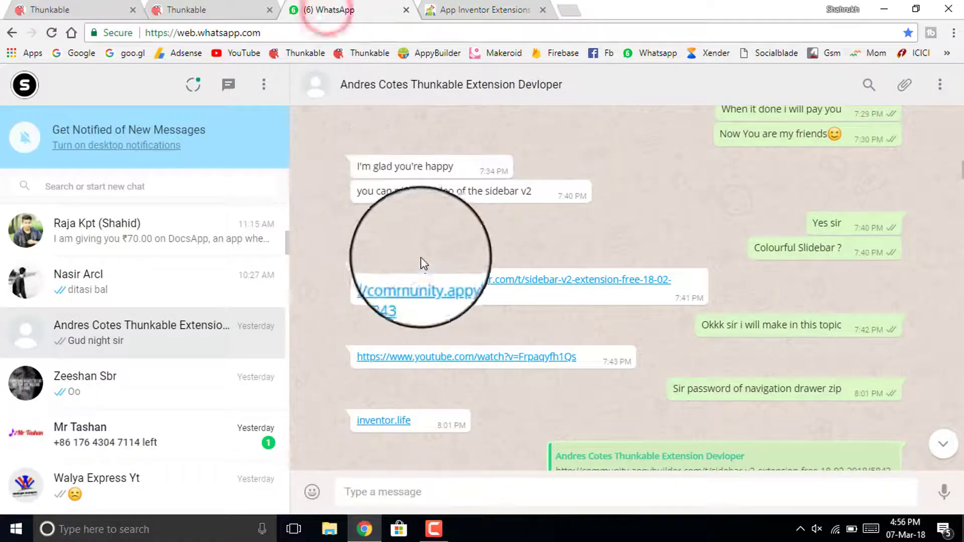
{"action": "left_click", "coordinate": [462, 10]}
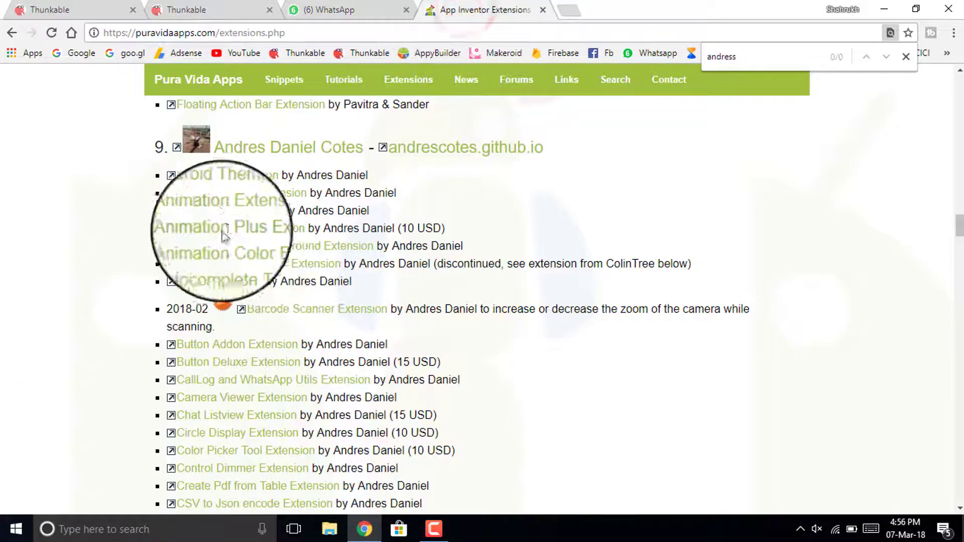
{"action": "scroll", "coordinate": [216, 215], "scroll_direction": "down", "scroll_amount": 1}
{"action": "scroll", "coordinate": [217, 214], "scroll_direction": "up", "scroll_amount": 1}
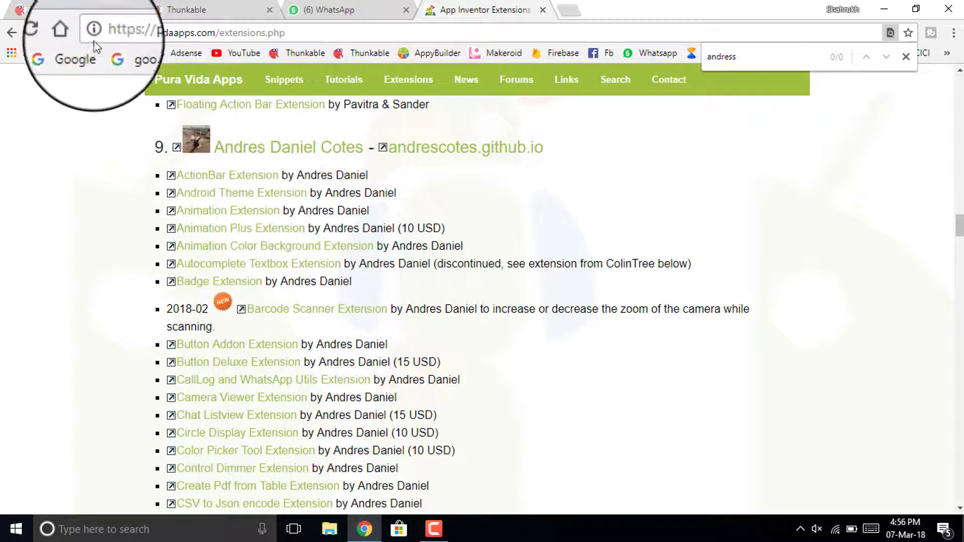
Select SidebarV21, view the SidebarV2 blocks, and return to the SidebarV2 tab
{"action": "left_click", "coordinate": [63, 9]}
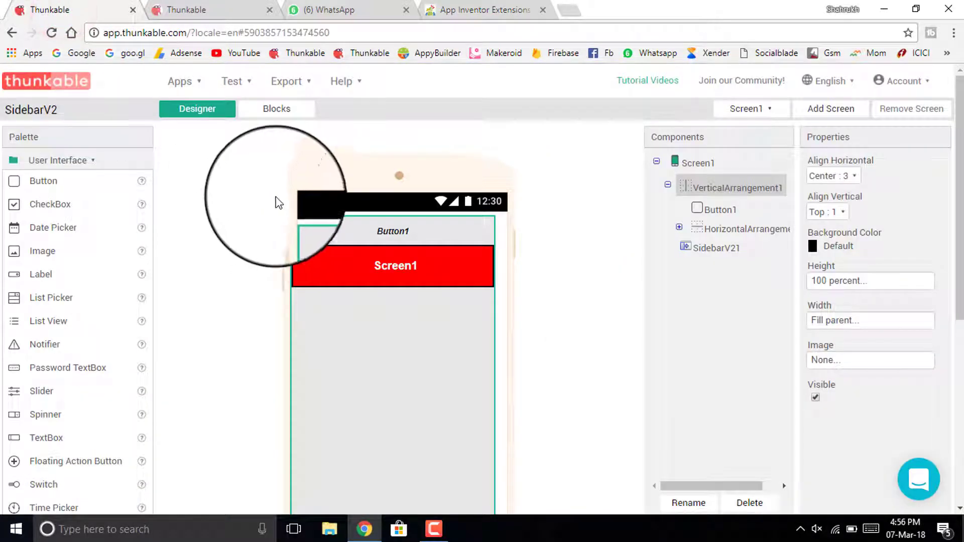
{"action": "left_click", "coordinate": [695, 251]}
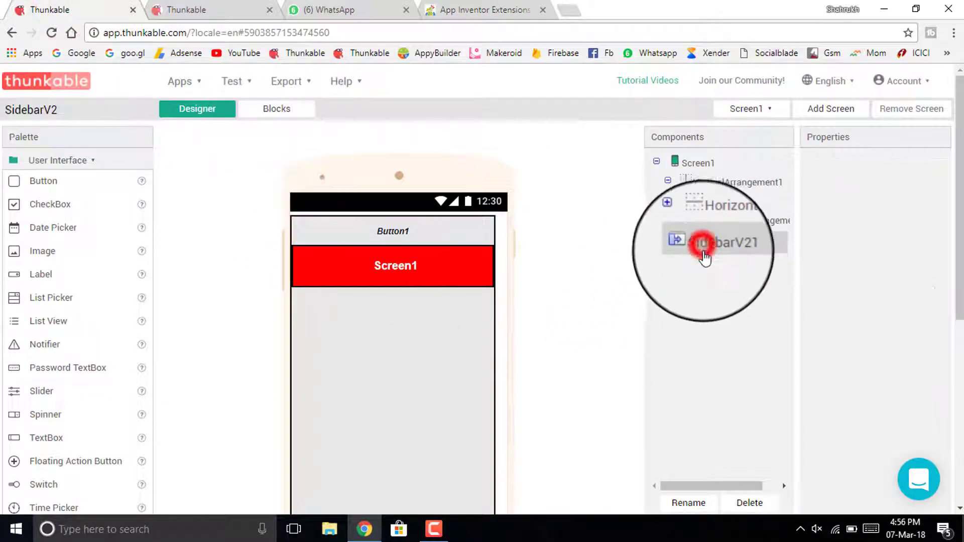
{"action": "left_click", "coordinate": [617, 244]}
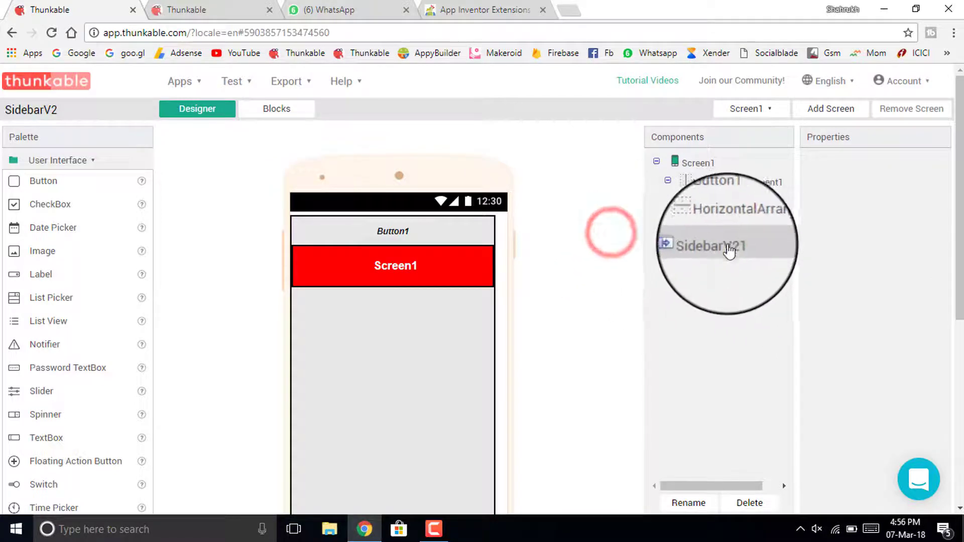
{"action": "left_click", "coordinate": [273, 107]}
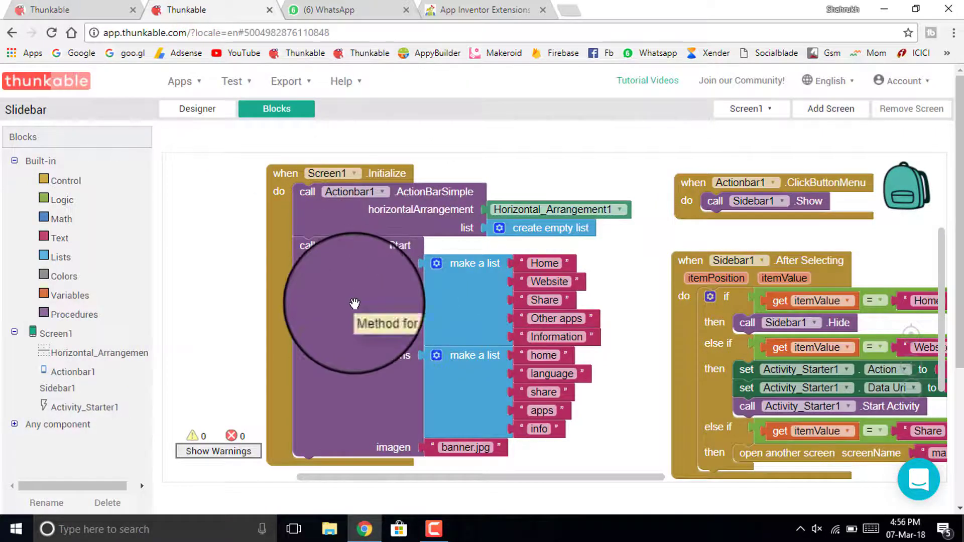
{"action": "scroll", "coordinate": [354, 303], "scroll_direction": "down", "scroll_amount": 2}
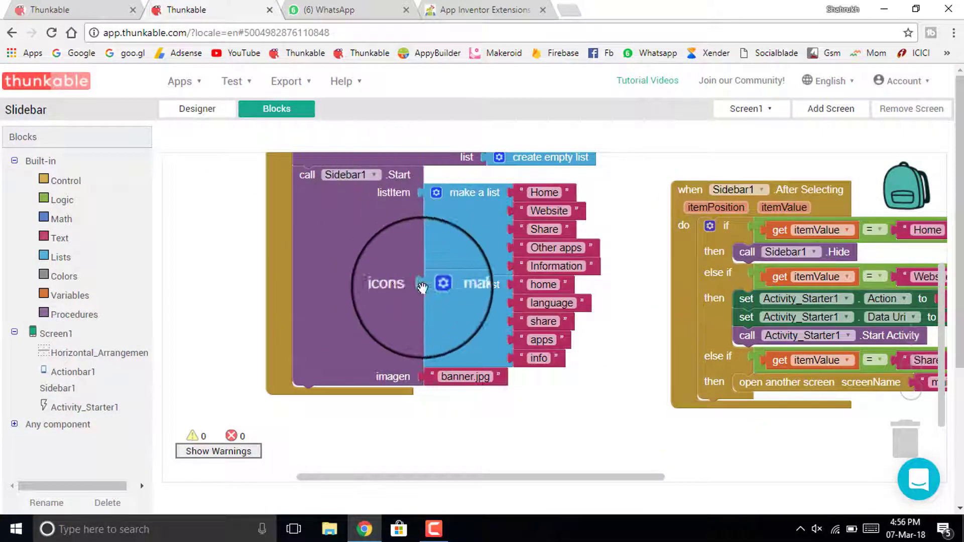
{"action": "left_click", "coordinate": [76, 14]}
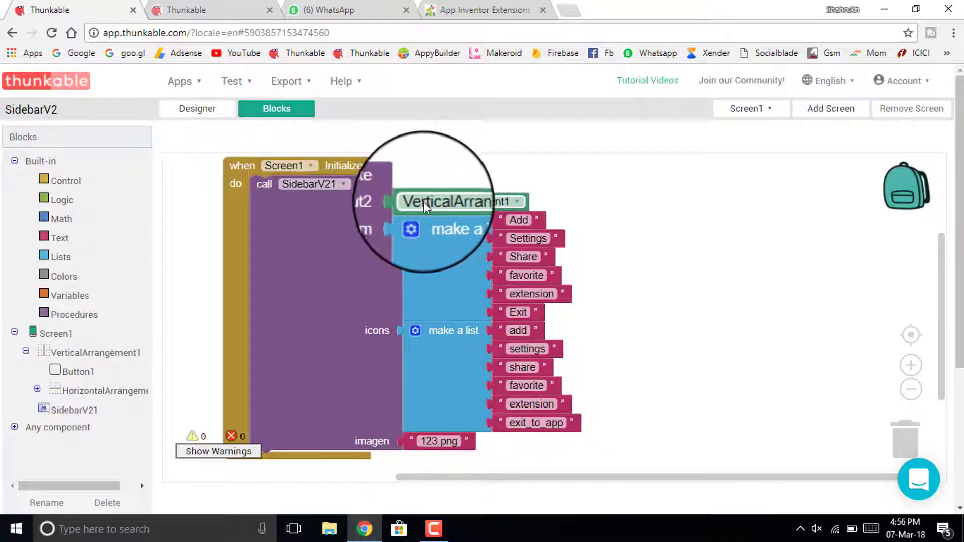
Check VerticalArrangement1 in SidebarV2, then open the Slidebar project's Designer
{"action": "left_click", "coordinate": [204, 119]}
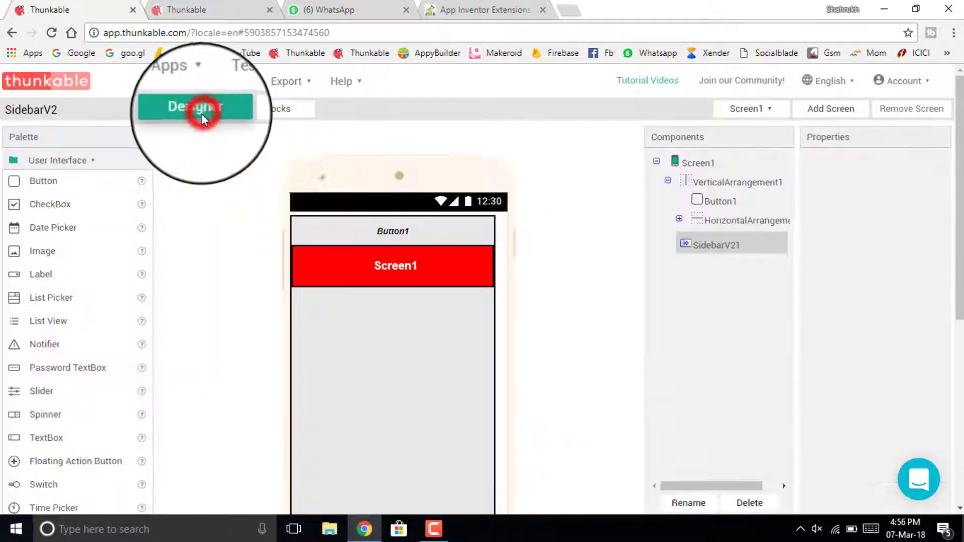
{"action": "left_click", "coordinate": [485, 223]}
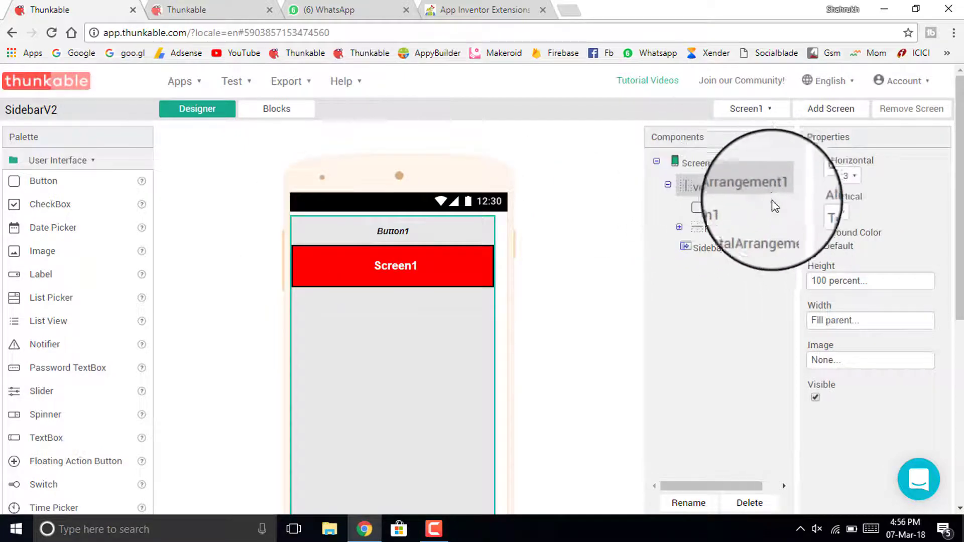
{"action": "left_click", "coordinate": [300, 110]}
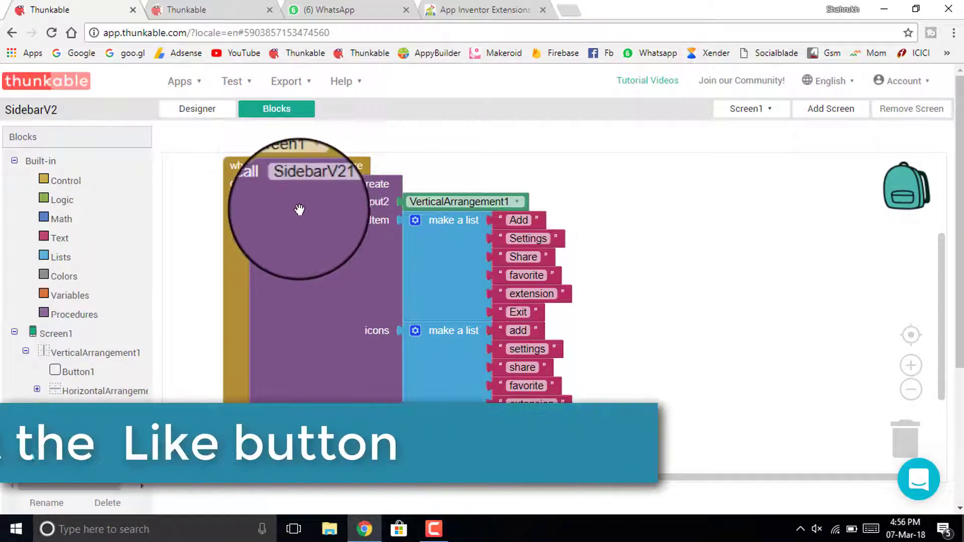
{"action": "left_click", "coordinate": [198, 109]}
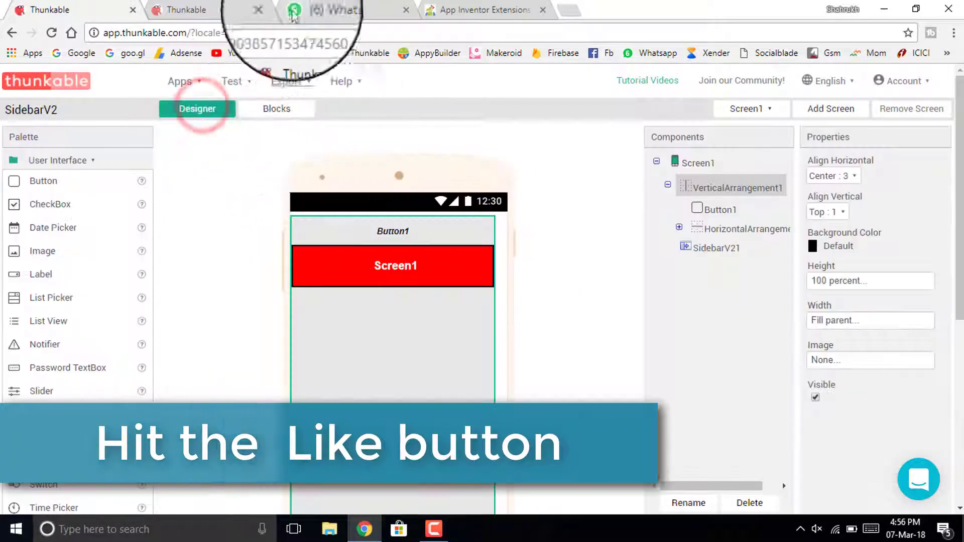
{"action": "left_click", "coordinate": [236, 10]}
{"action": "left_click", "coordinate": [211, 115]}
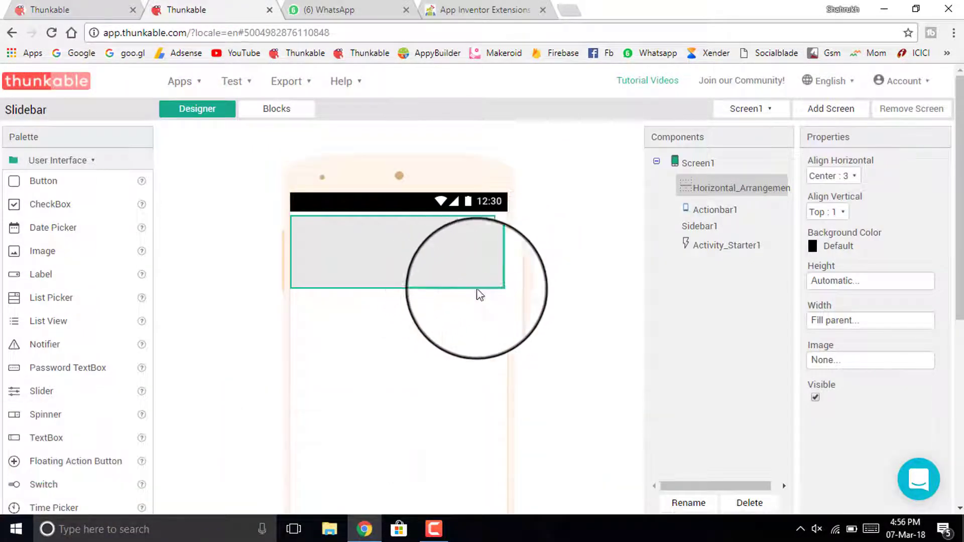
Add a Vertical Arrangement from the Layout components to the Slidebar screen
{"action": "left_click", "coordinate": [113, 158]}
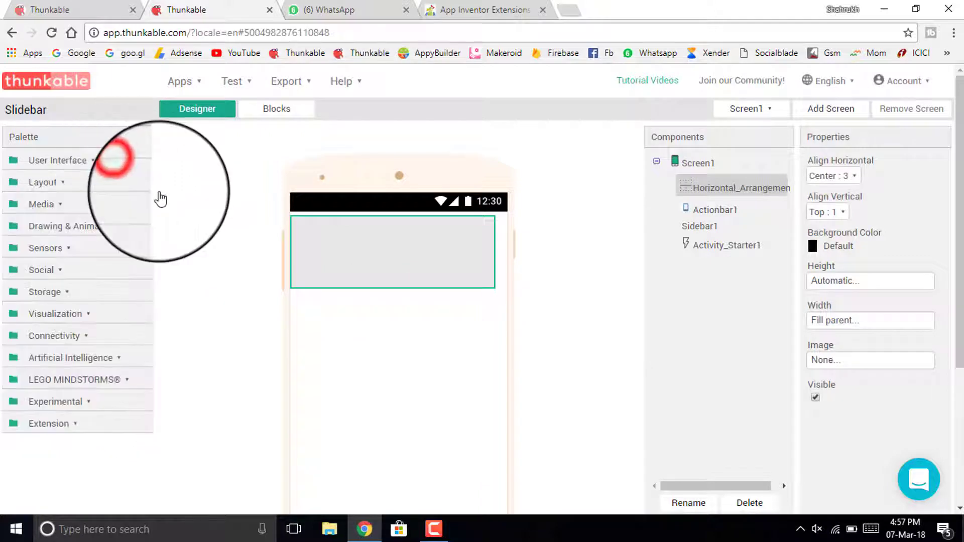
{"action": "left_click", "coordinate": [46, 182]}
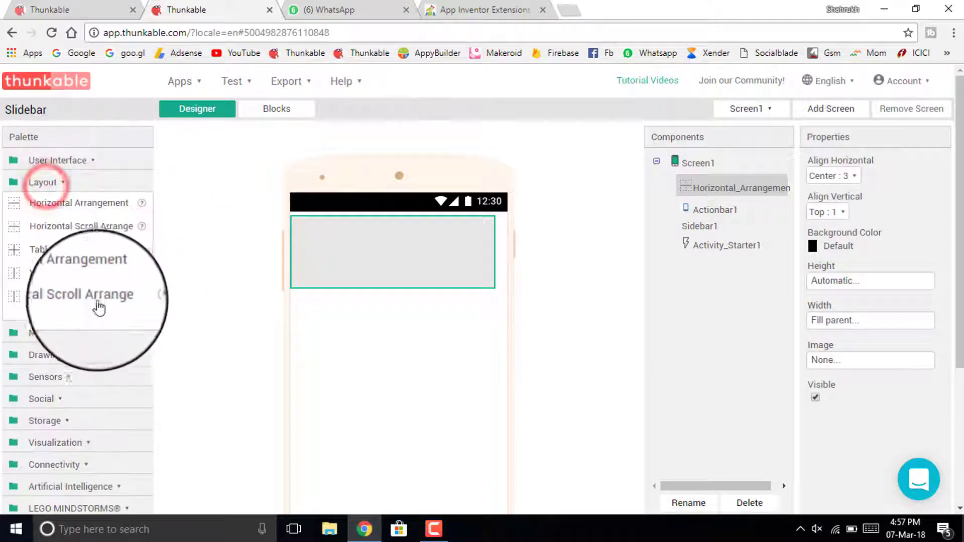
{"action": "left_click_drag", "start_coordinate": [77, 284], "coordinate": [385, 224]}
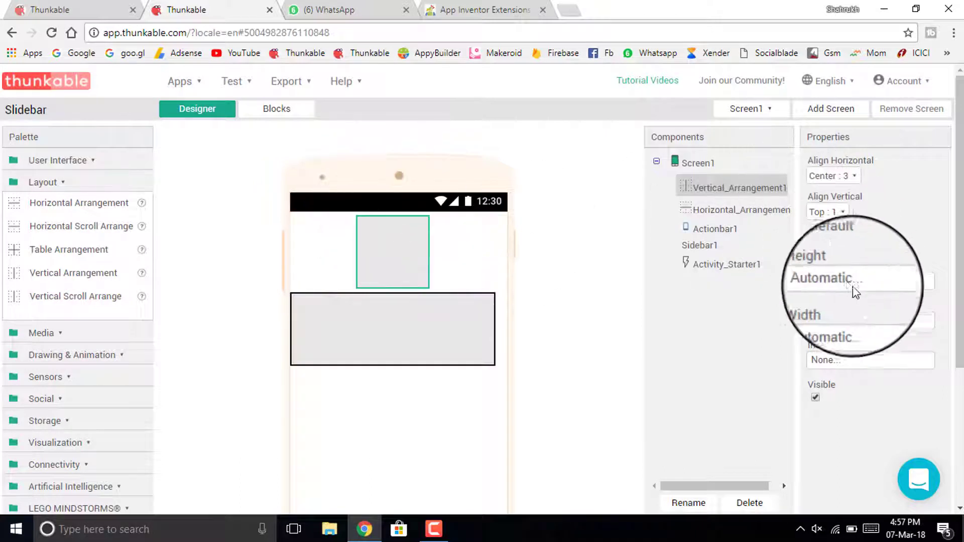
Set Vertical_Arrangement1's width and height to Fill parent
{"action": "left_click", "coordinate": [835, 333]}
{"action": "left_click", "coordinate": [812, 331]}
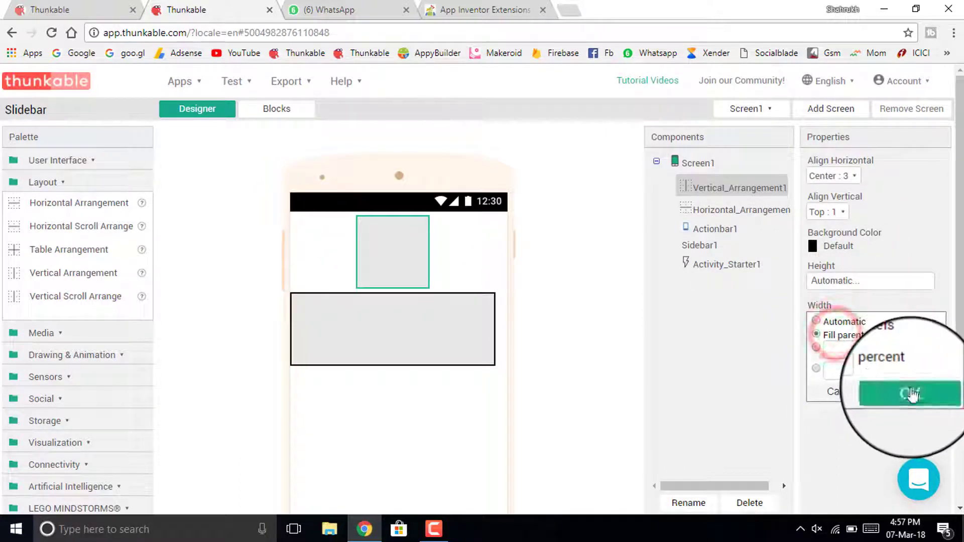
{"action": "left_click", "coordinate": [908, 388]}
{"action": "left_click", "coordinate": [845, 280]}
{"action": "left_click", "coordinate": [812, 294]}
{"action": "left_click", "coordinate": [898, 351]}
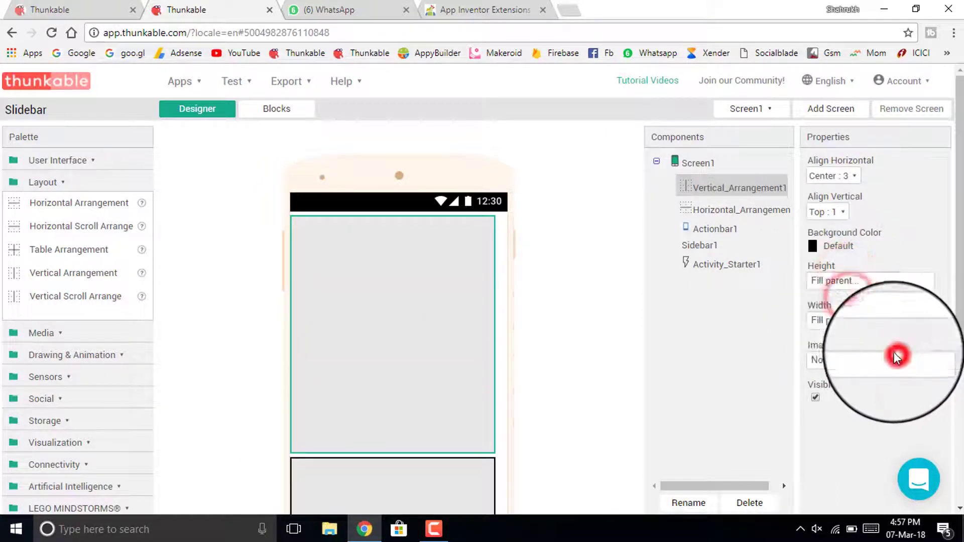
Move Horizontal_Arrangement1 inside Vertical_Arrangement1 and check its properties
{"action": "scroll", "coordinate": [544, 316], "scroll_direction": "down", "scroll_amount": 2}
{"action": "left_click_drag", "start_coordinate": [422, 421], "coordinate": [435, 294]}
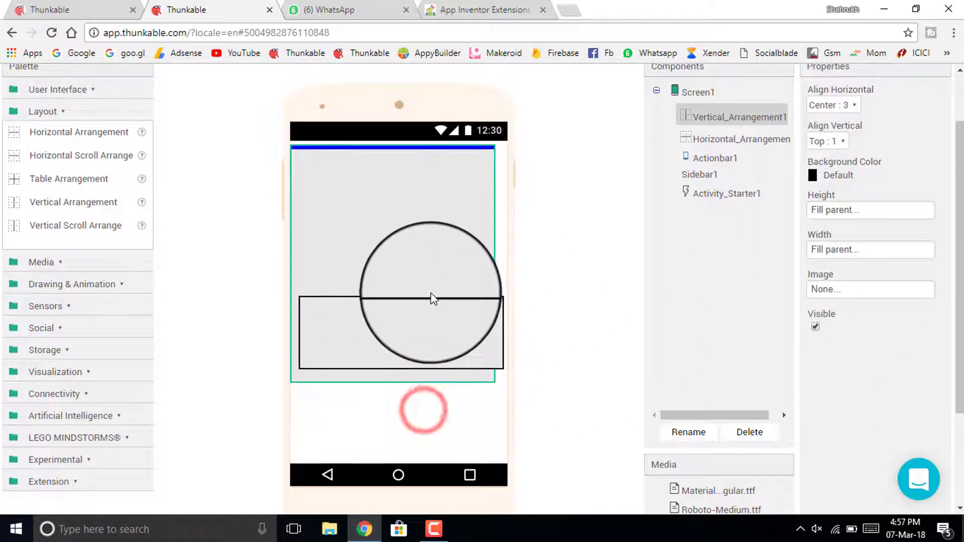
{"action": "left_click", "coordinate": [457, 277]}
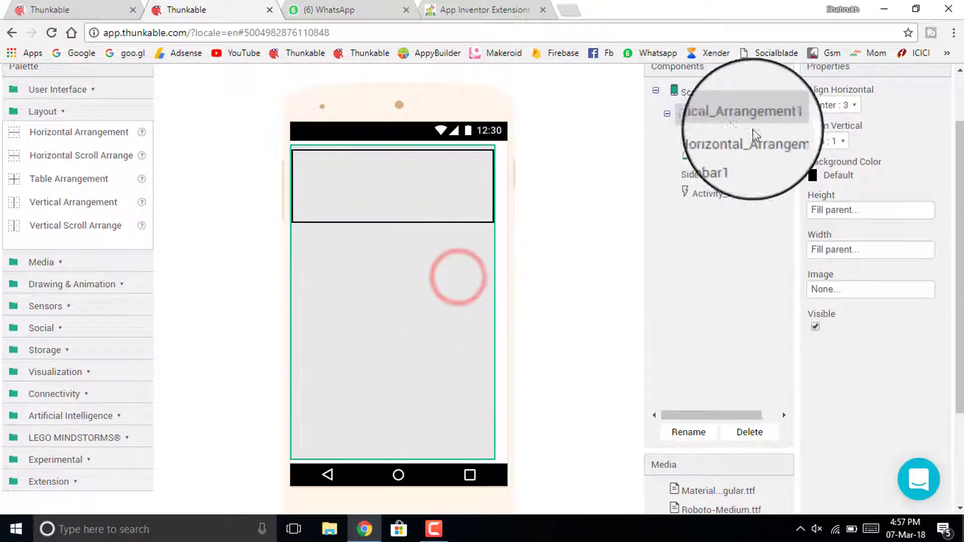
{"action": "scroll", "coordinate": [950, 175], "scroll_direction": "up", "scroll_amount": 3}
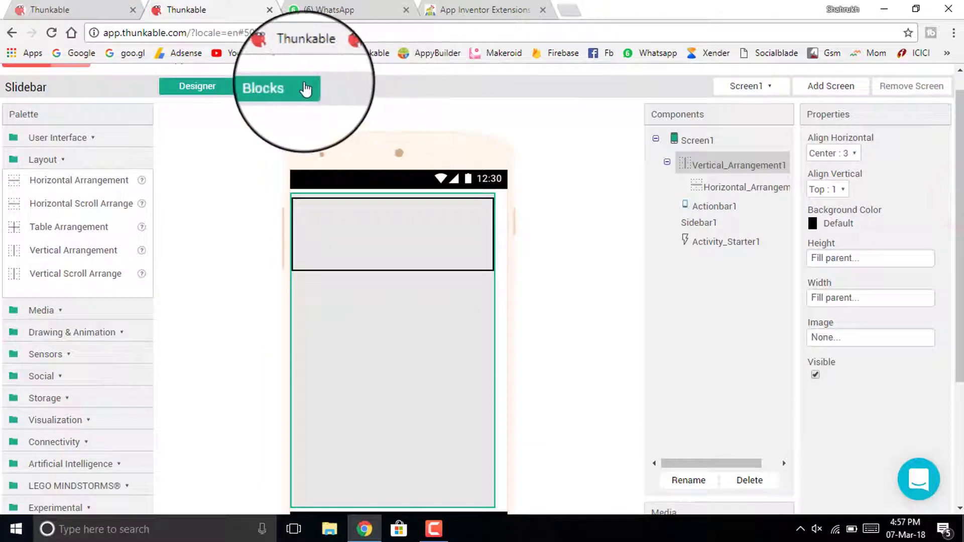
Compare Slidebar's Screen1.Initialize blocks with SidebarV2's SidebarV21.Create blocks, ending on SidebarV2
{"action": "left_click", "coordinate": [301, 85]}
{"action": "scroll", "coordinate": [351, 211], "scroll_direction": "up", "scroll_amount": 3}
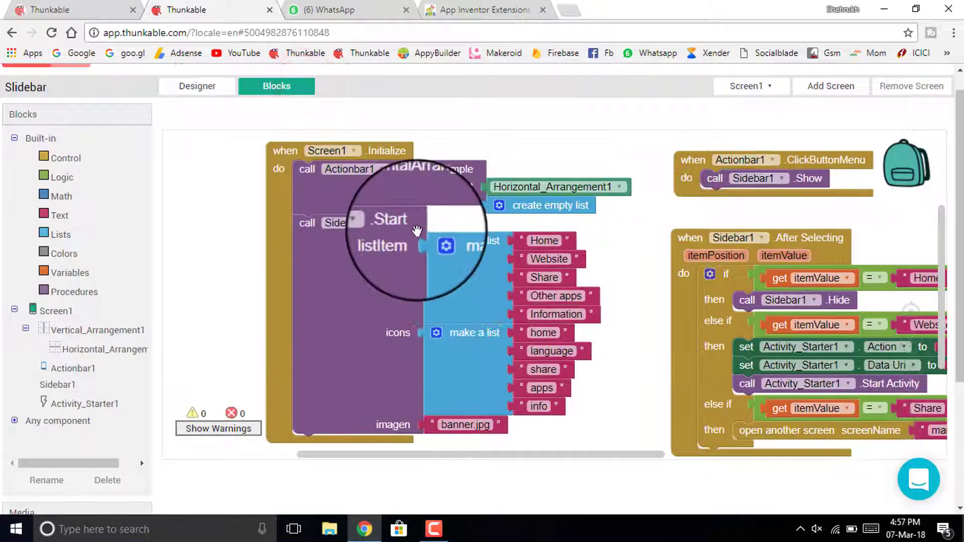
{"action": "left_click", "coordinate": [50, 9]}
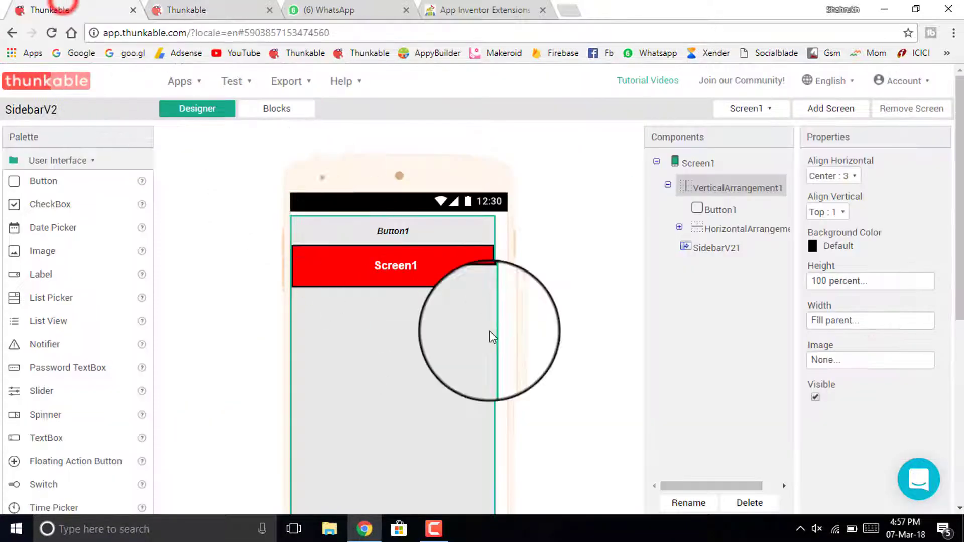
{"action": "left_click", "coordinate": [282, 113]}
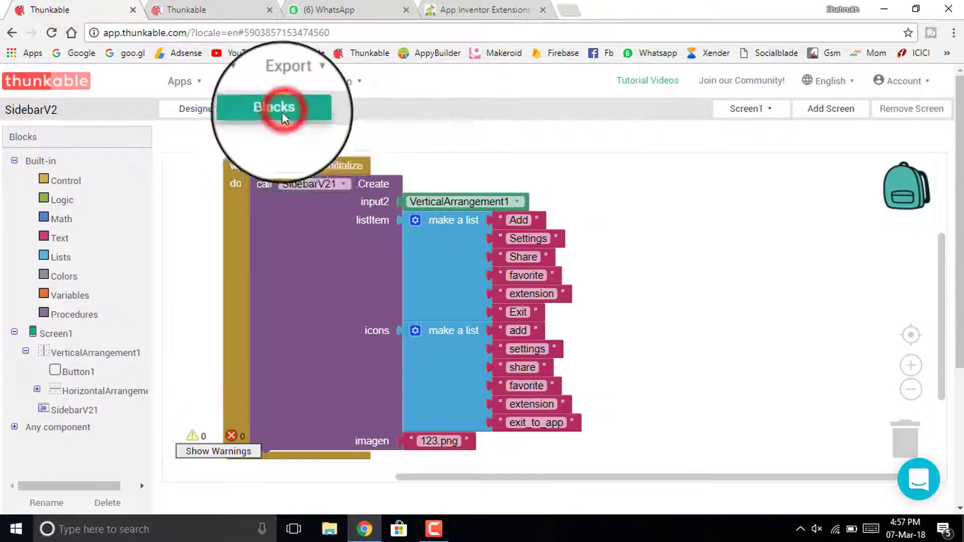
{"action": "left_click", "coordinate": [226, 9]}
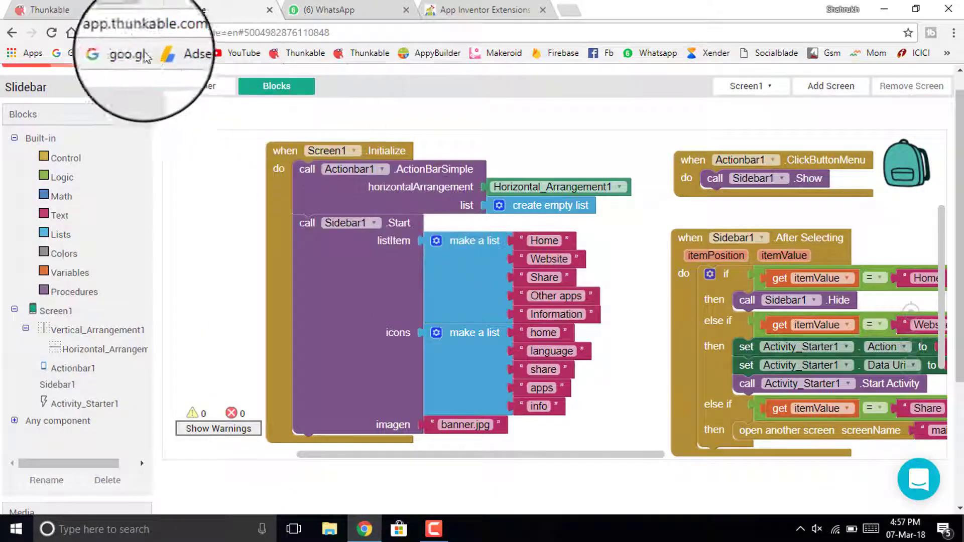
{"action": "left_click", "coordinate": [50, 9]}
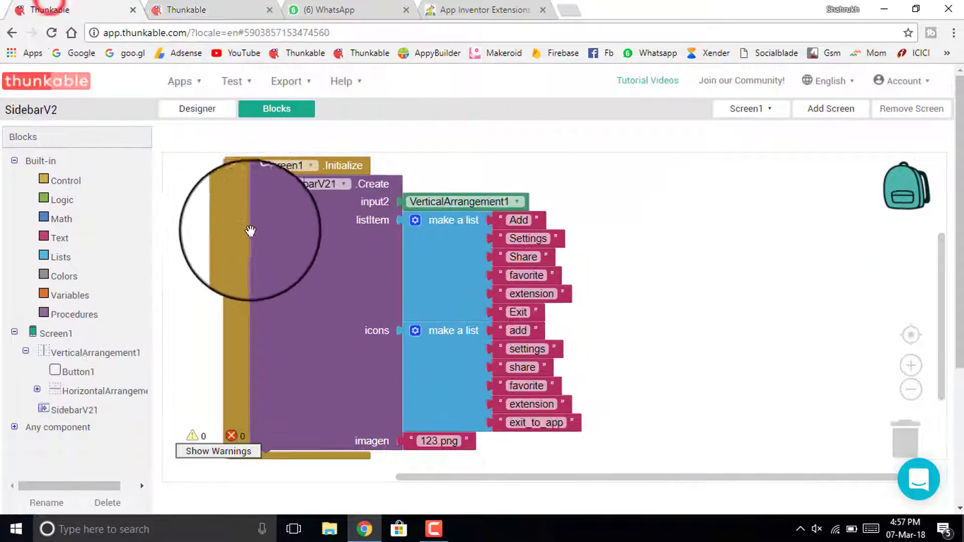